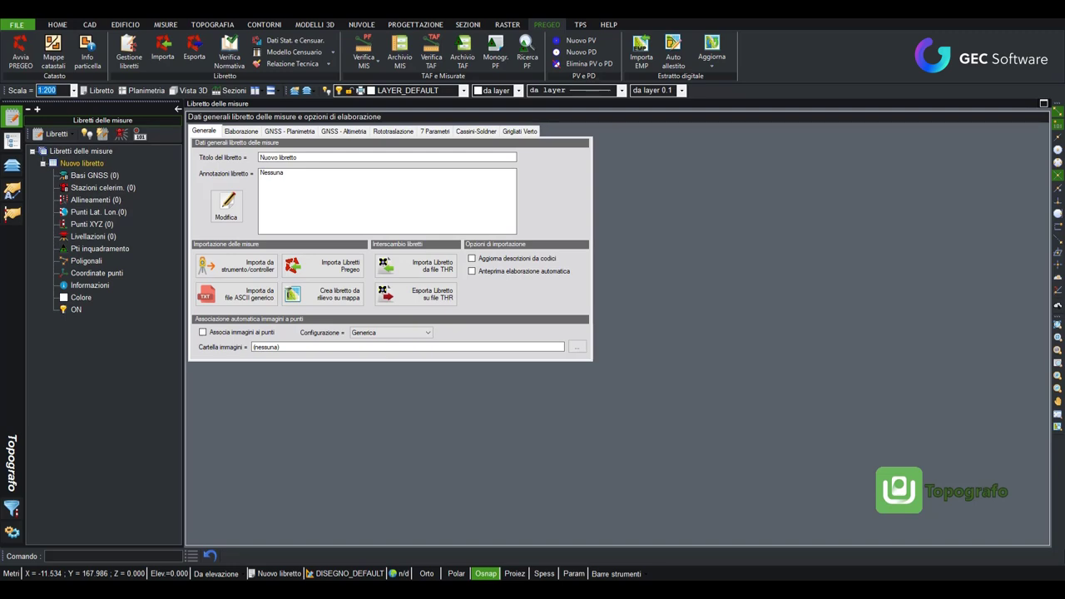
# Step: Open Farcoz.csv from the Download folder in Excel to inspect its GNSS data
pyautogui.rightClick(241, 595)
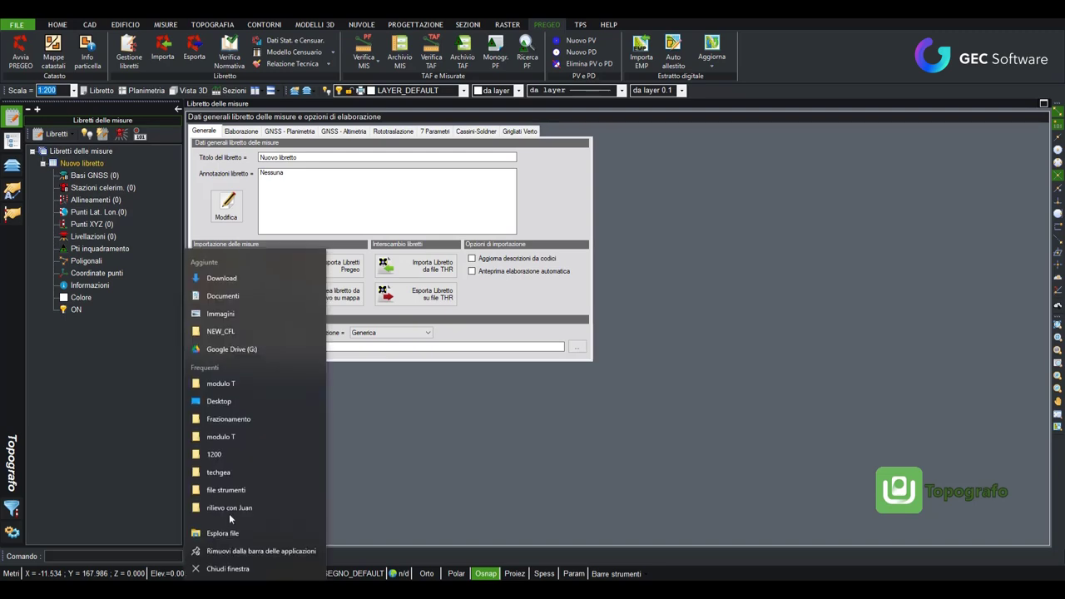
pyautogui.click(226, 535)
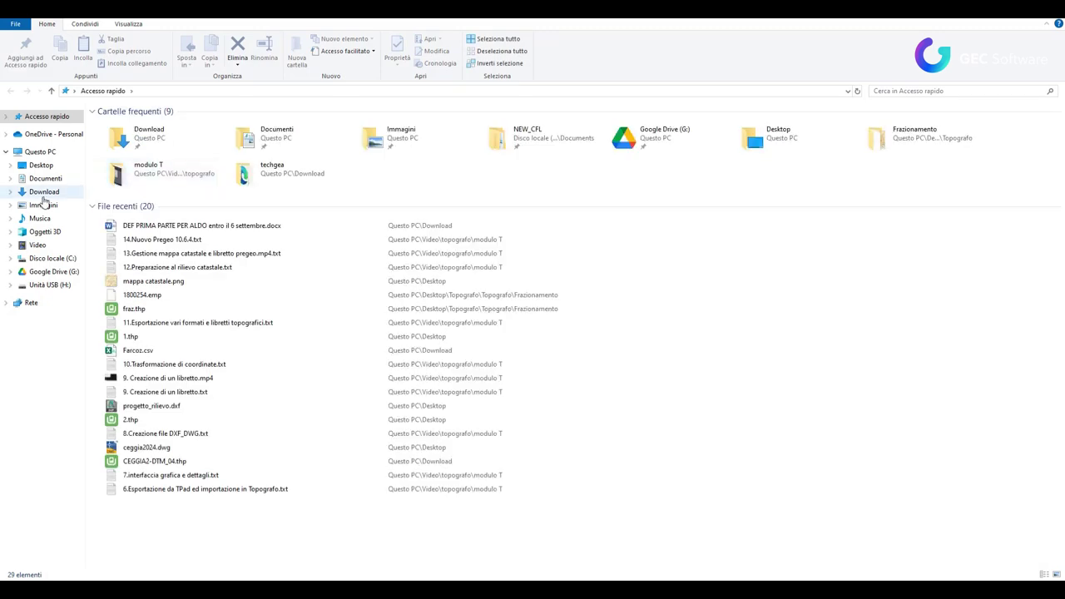
pyautogui.click(44, 193)
pyautogui.click(123, 240)
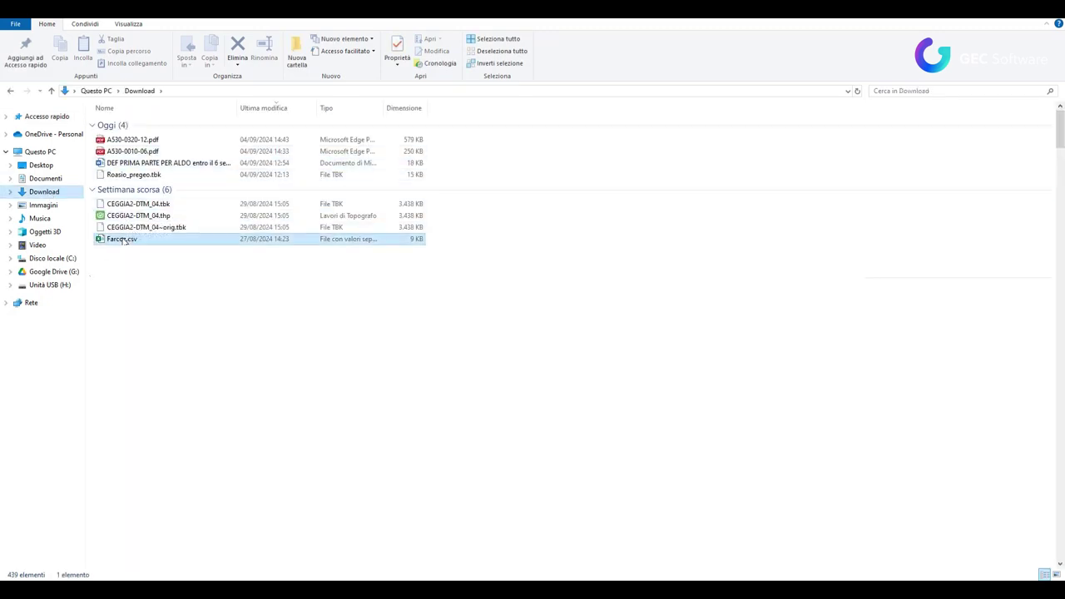
pyautogui.doubleClick(123, 239)
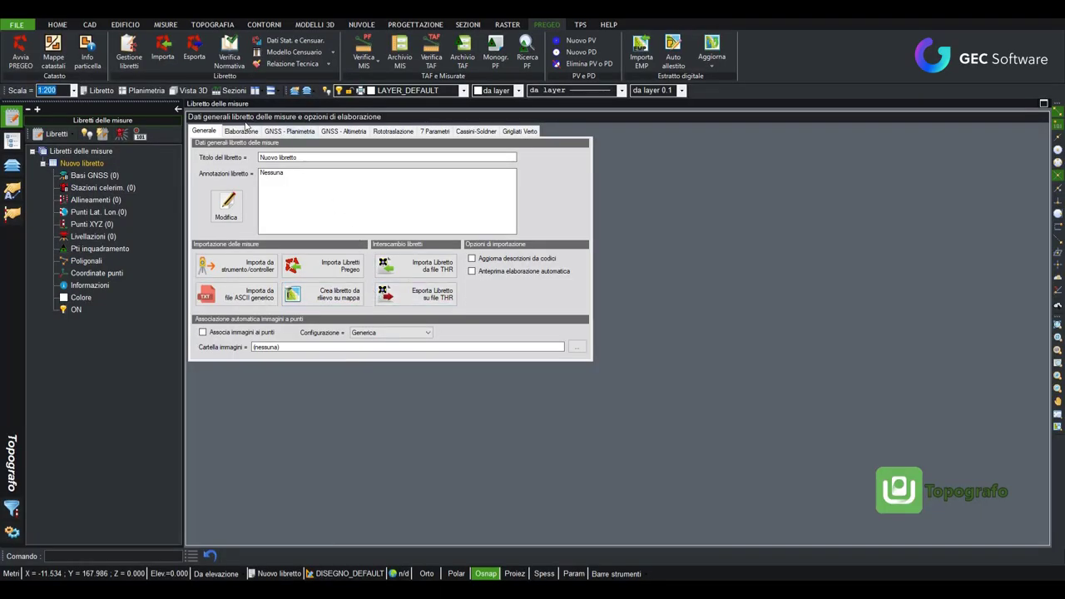
# Step: Create a new booklet 'Nuovo libretto' and make it the current booklet
pyautogui.click(65, 134)
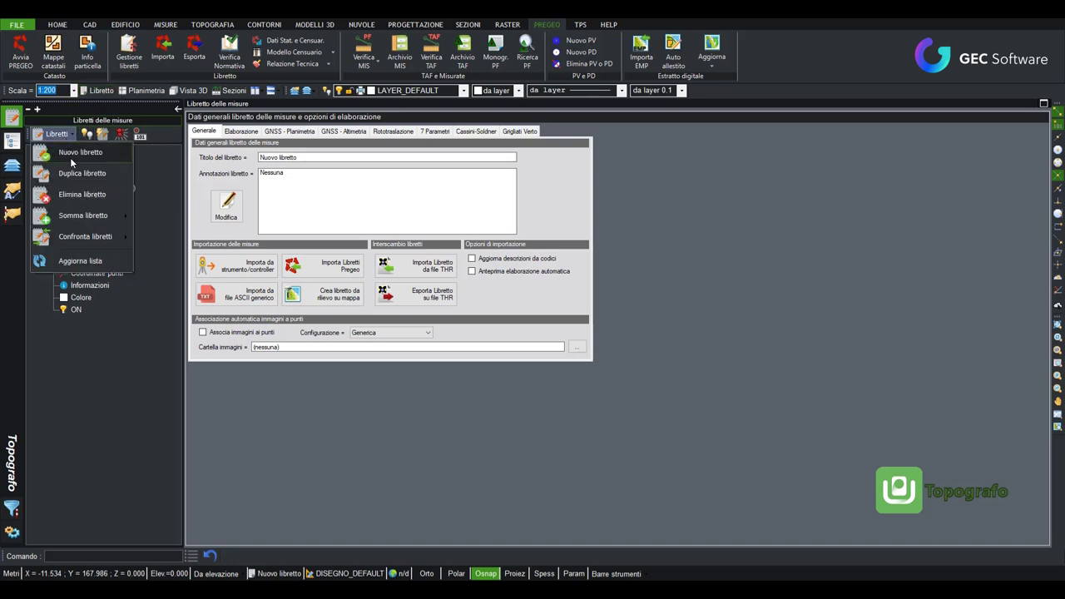
pyautogui.click(70, 157)
pyautogui.click(88, 166)
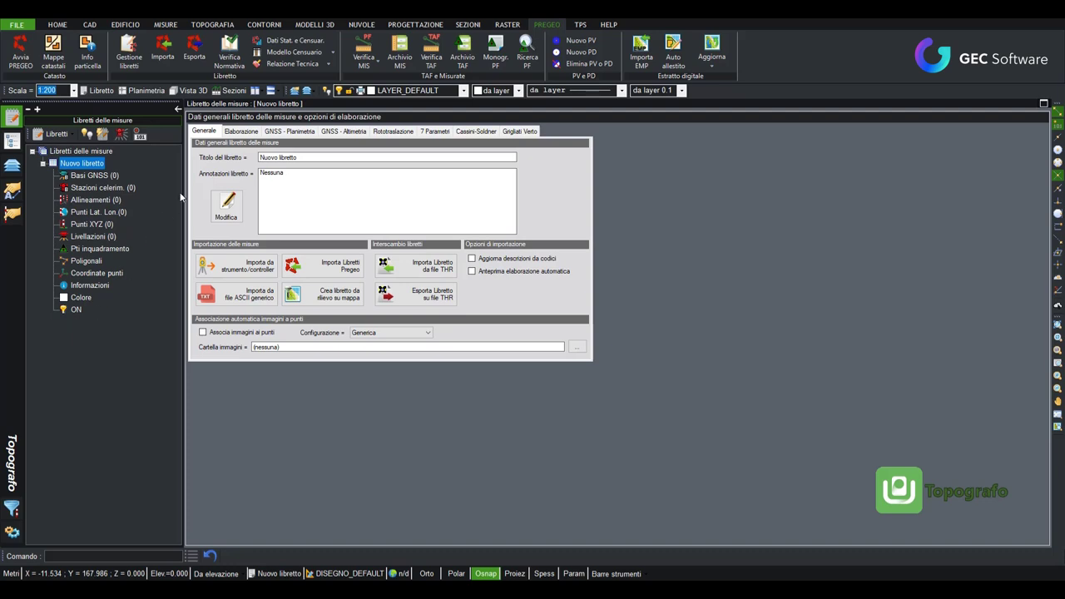
# Step: Import Download\Farcoz.csv as a generic ASCII file with extended geographic coordinates, then continue
pyautogui.click(254, 306)
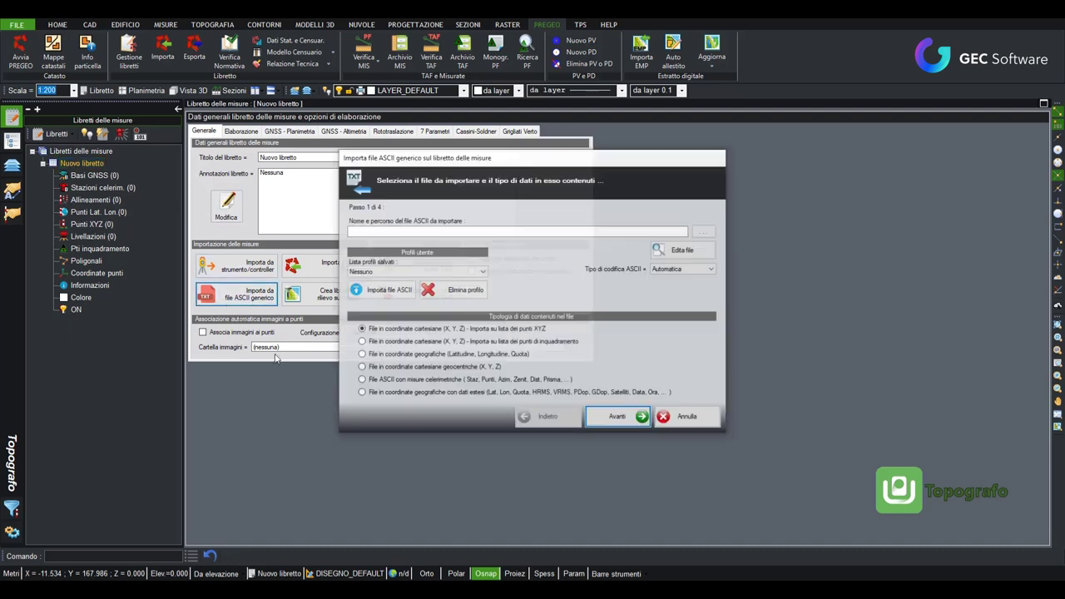
pyautogui.click(704, 232)
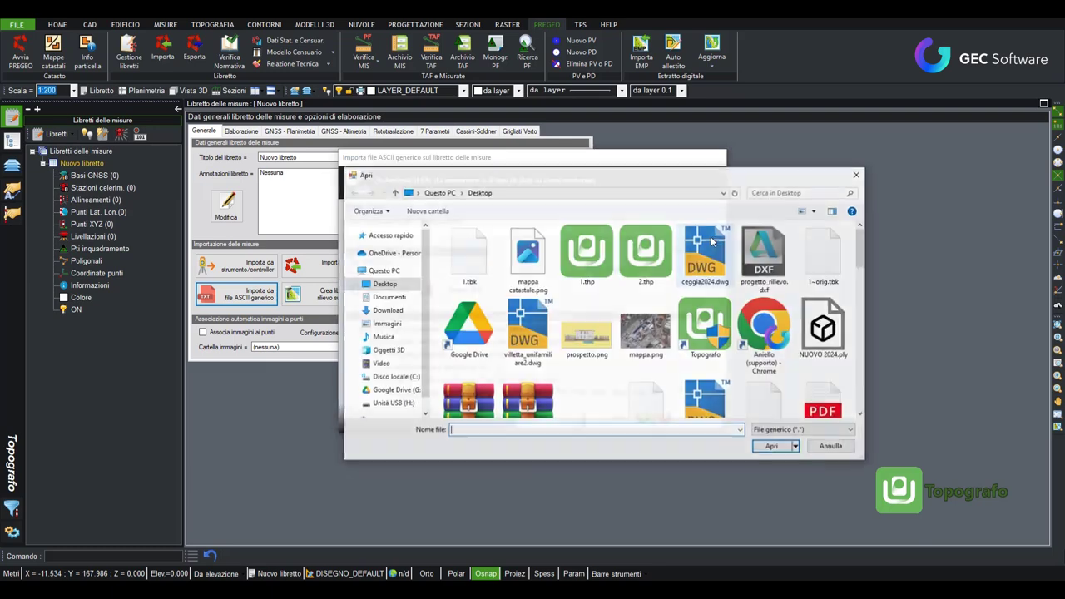
pyautogui.click(386, 310)
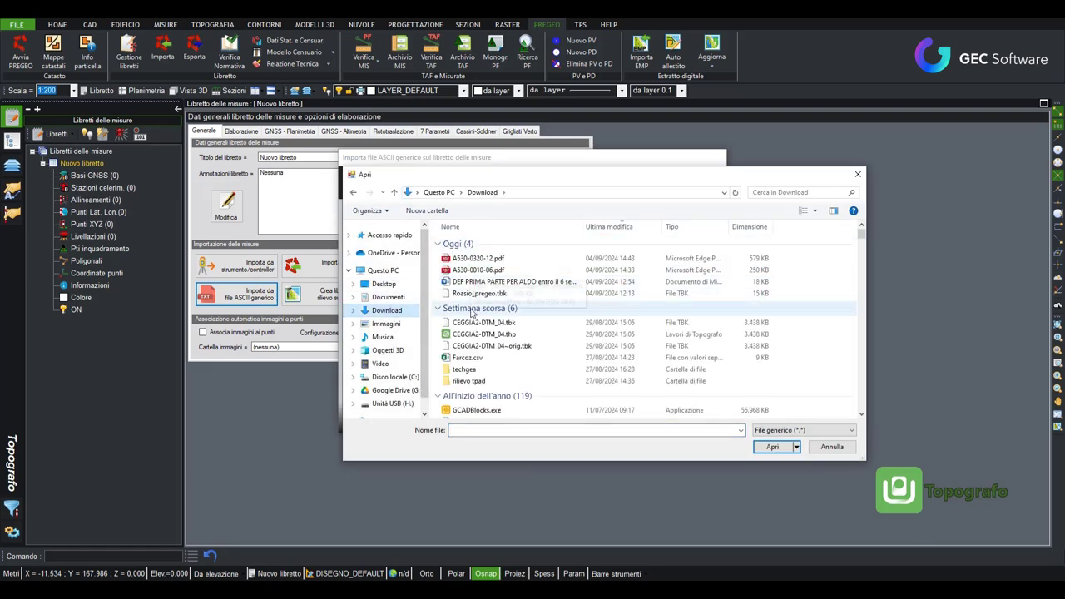
pyautogui.click(467, 357)
pyautogui.click(772, 447)
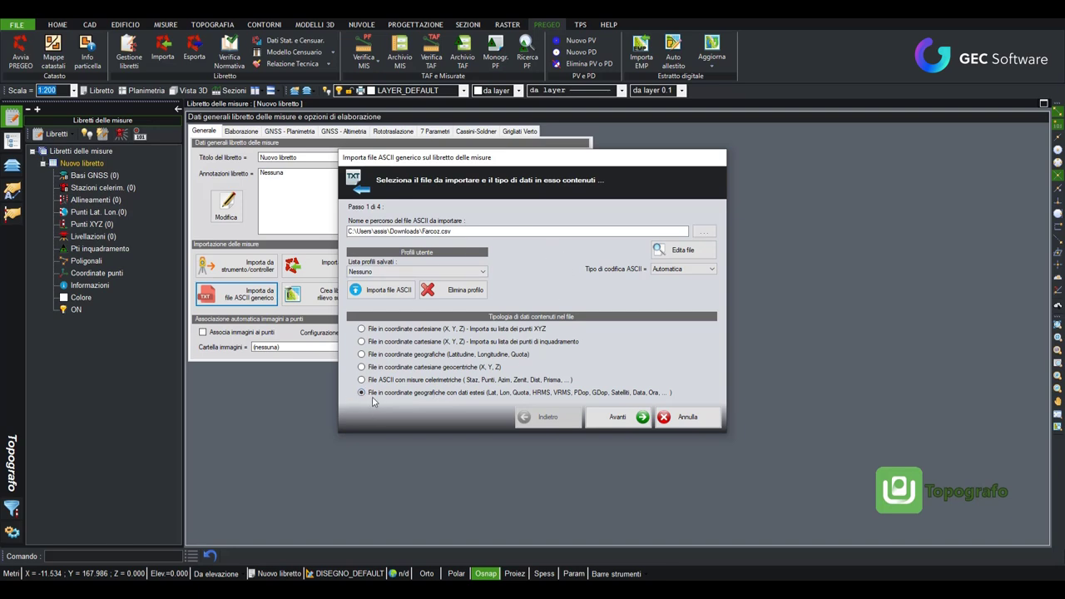
pyautogui.click(620, 420)
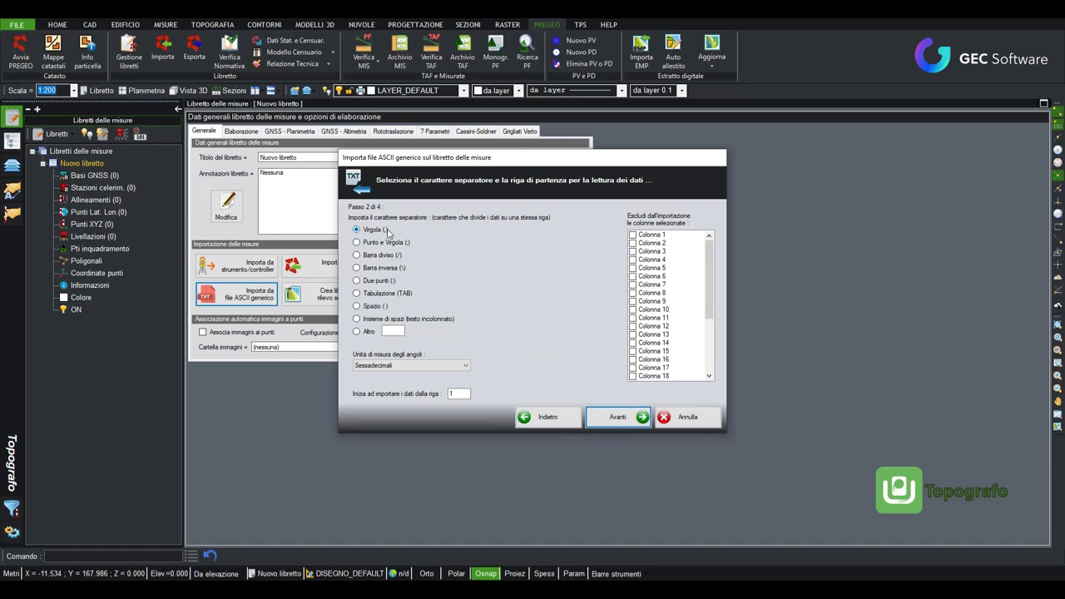
# Step: Confirm sexagesimal angles, get past the file-in-use error, and reach step 3 column assignment
pyautogui.click(408, 368)
pyautogui.click(608, 416)
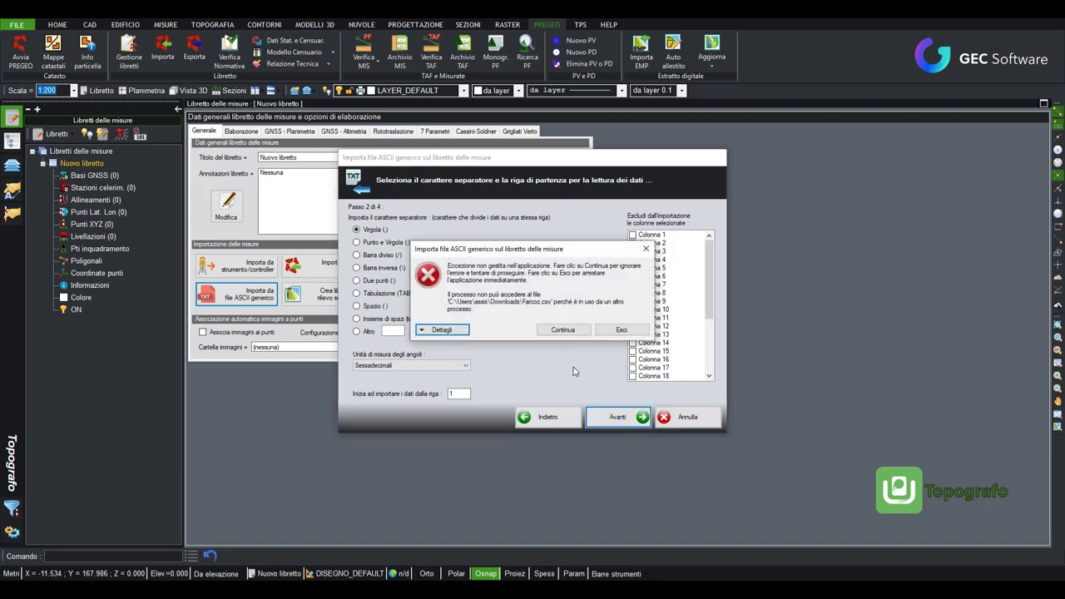
pyautogui.click(563, 329)
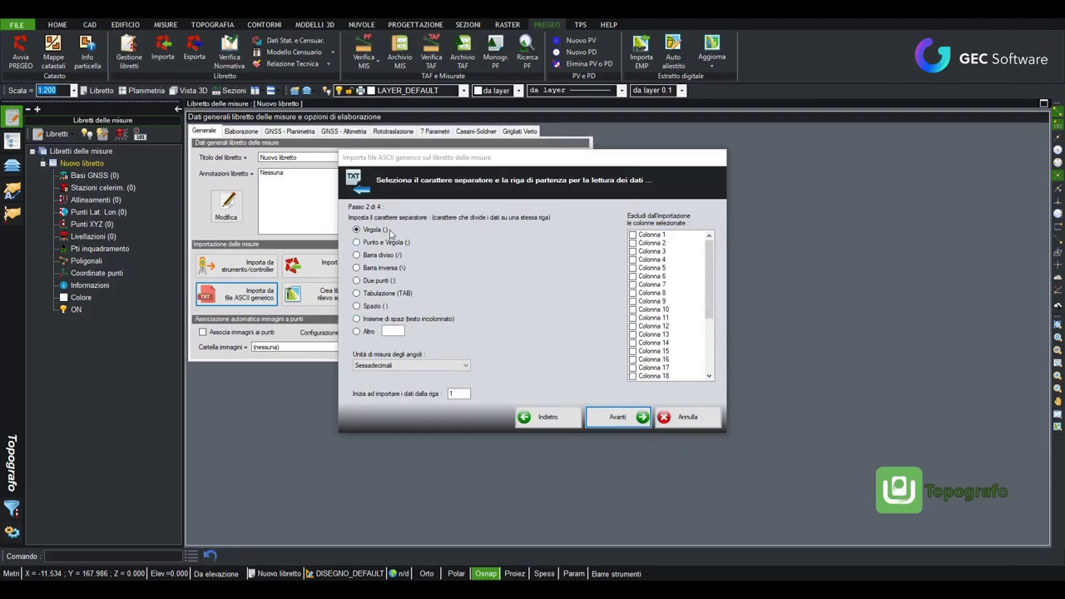
pyautogui.click(616, 417)
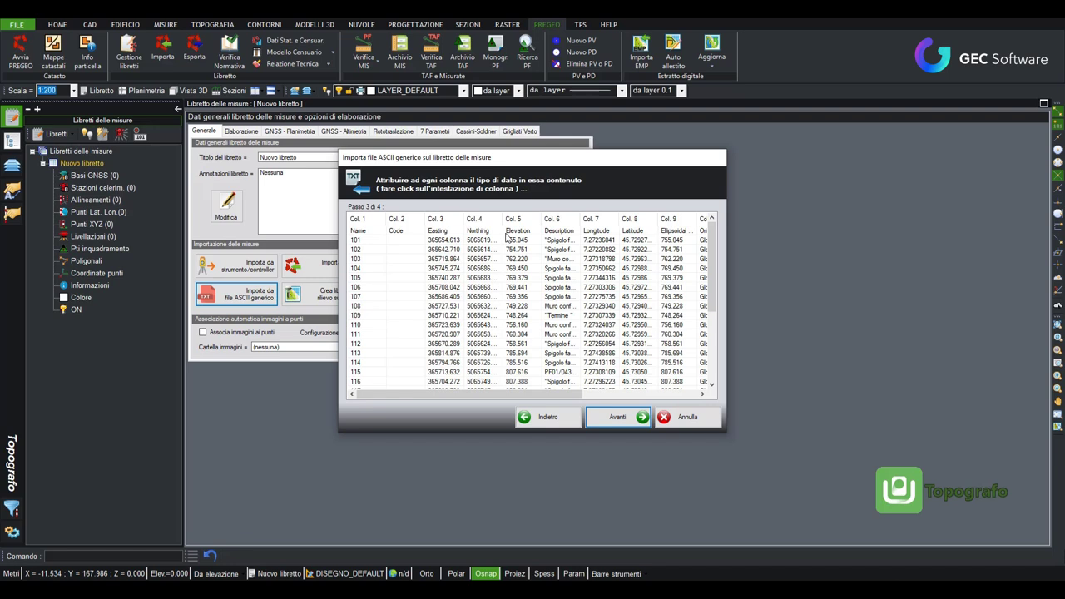
# Step: Scroll through the Farcoz.csv columns, then return to step 2 and review the column exclusion list
pyautogui.moveTo(553, 393); pyautogui.dragTo(629, 402)
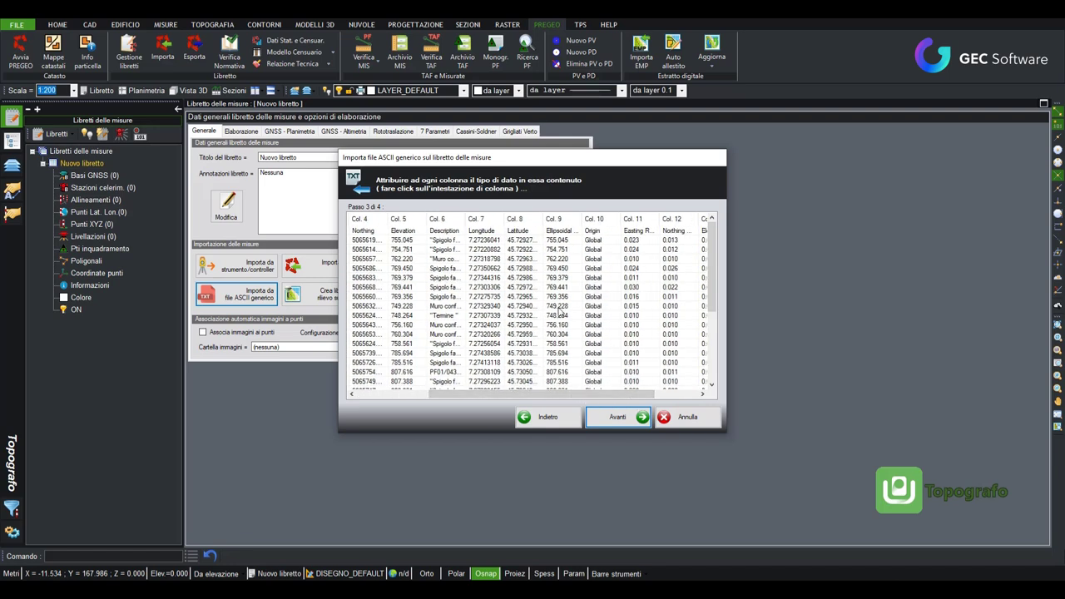
pyautogui.moveTo(616, 393); pyautogui.dragTo(662, 402)
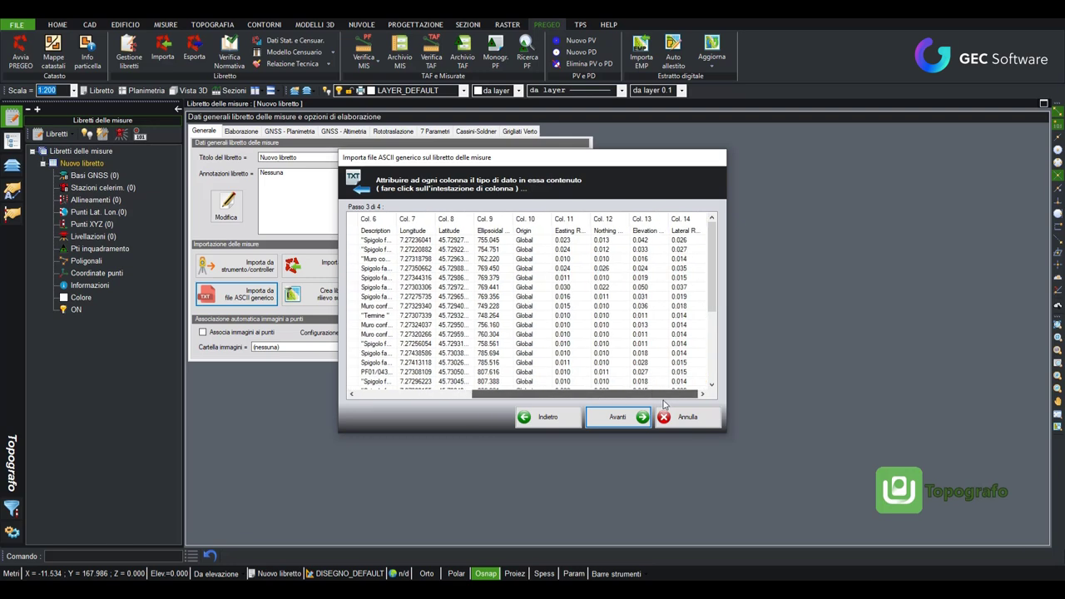
pyautogui.click(547, 417)
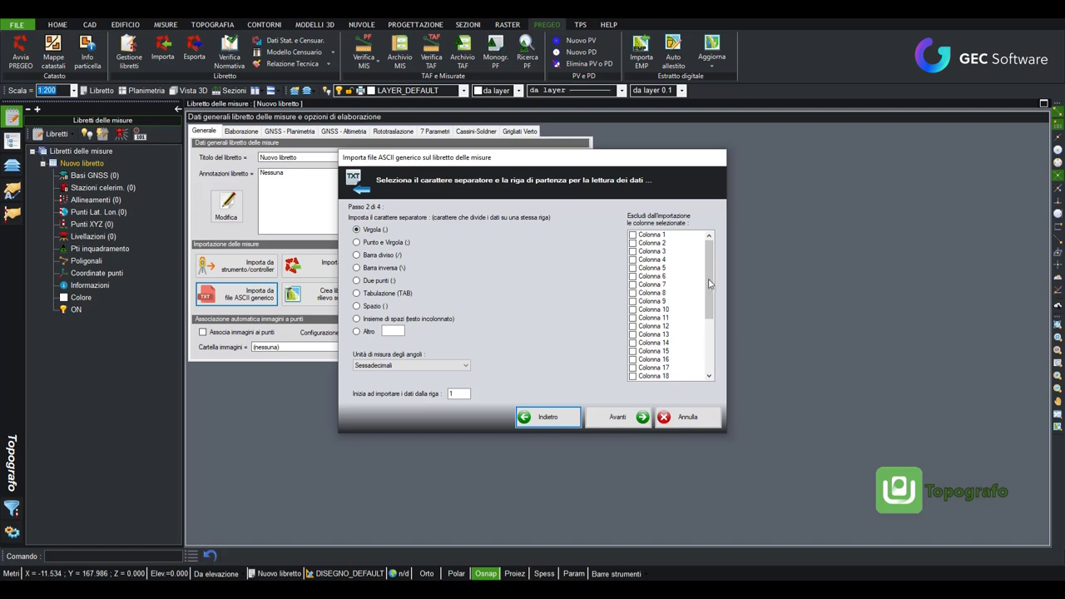
pyautogui.moveTo(711, 283)
pyautogui.mouseDown()
pyautogui.moveTo(713, 333)
pyautogui.moveTo(714, 250)
pyautogui.mouseUp()
pyautogui.click(548, 419)
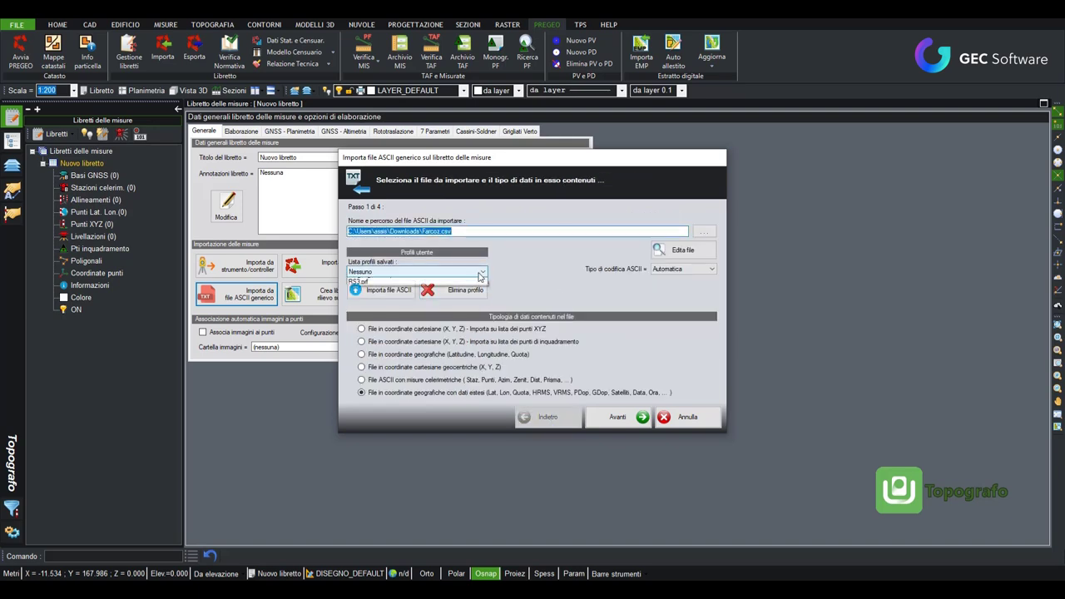
pyautogui.click(480, 275)
pyautogui.click(370, 296)
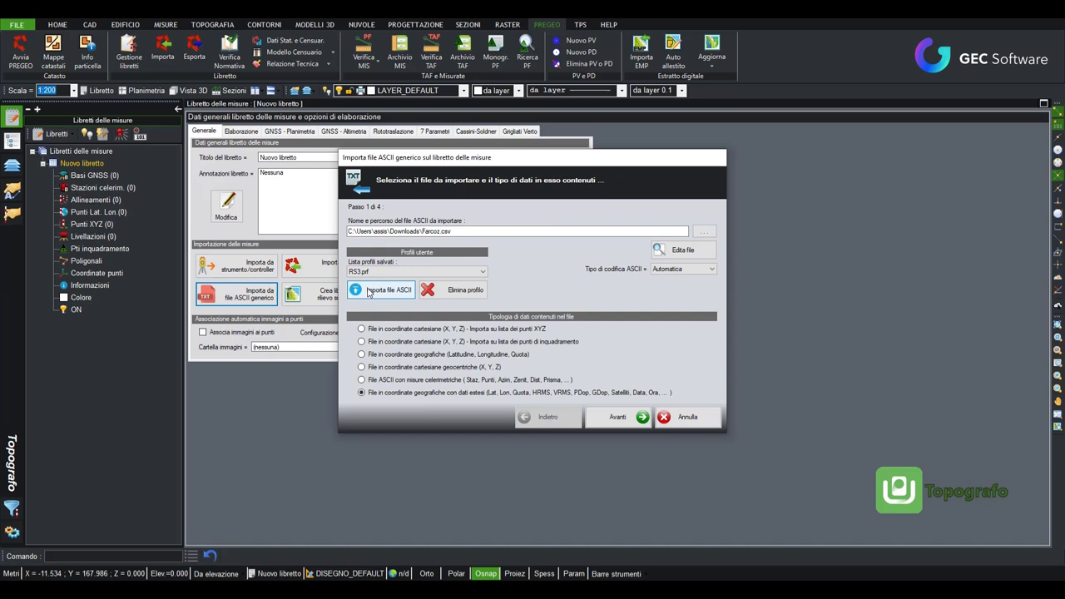
pyautogui.click(615, 420)
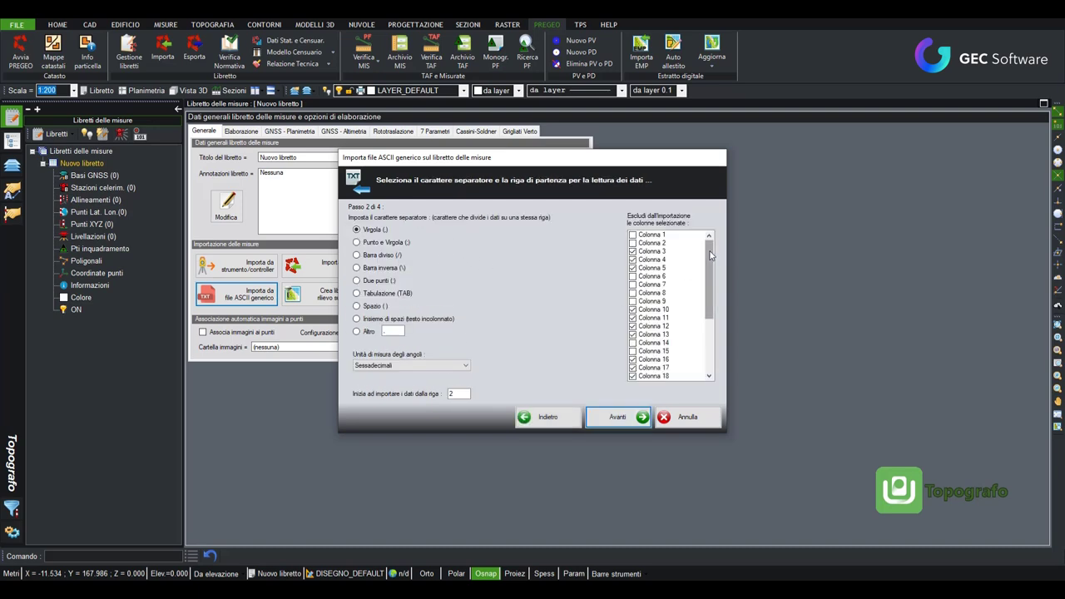
pyautogui.moveTo(709, 275); pyautogui.dragTo(709, 271)
pyautogui.doubleClick(459, 394)
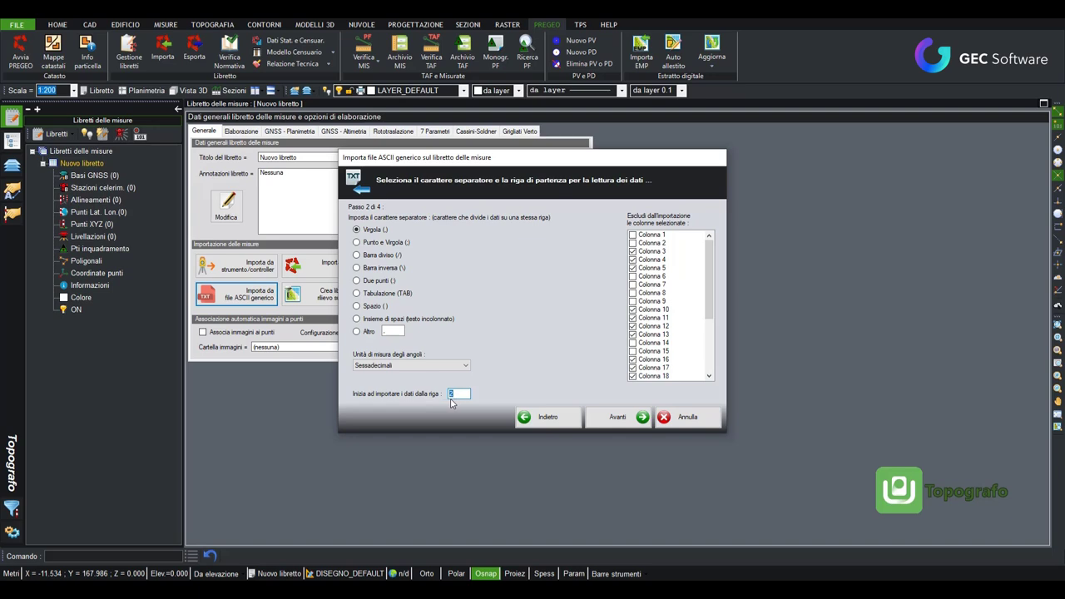
# Step: Assign columns 1–5 as point name, code, description, longitude and latitude
pyautogui.click(620, 418)
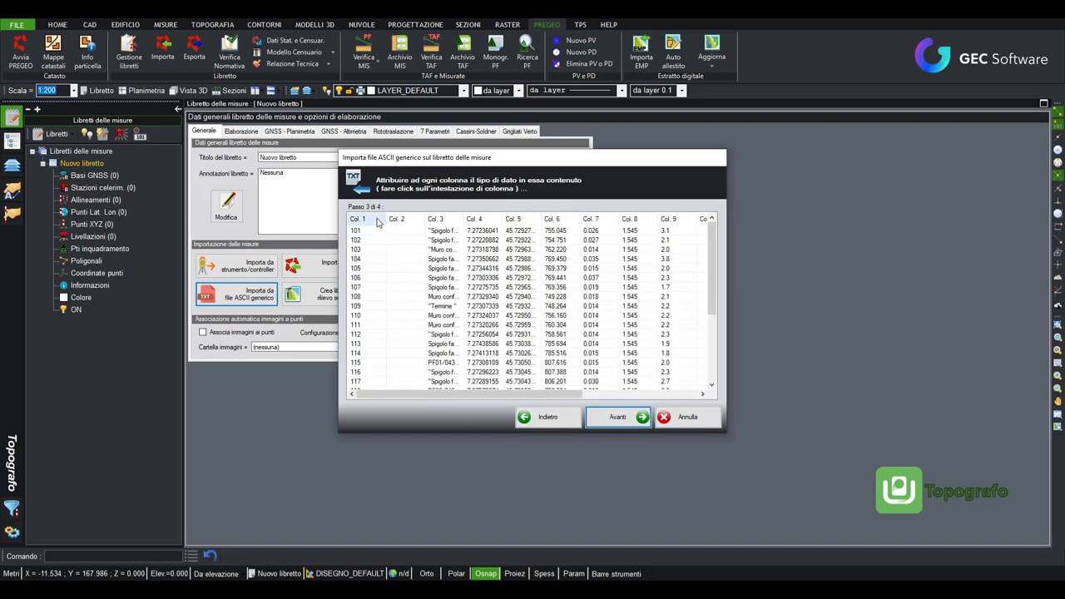
pyautogui.click(377, 221)
pyautogui.click(412, 224)
pyautogui.click(416, 220)
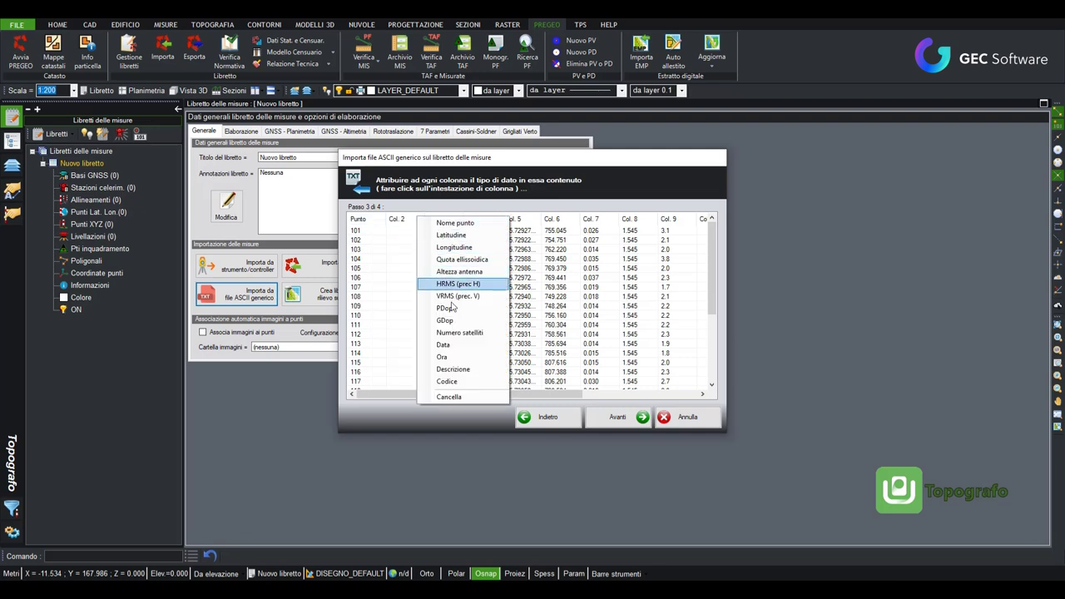
pyautogui.click(450, 381)
pyautogui.click(459, 219)
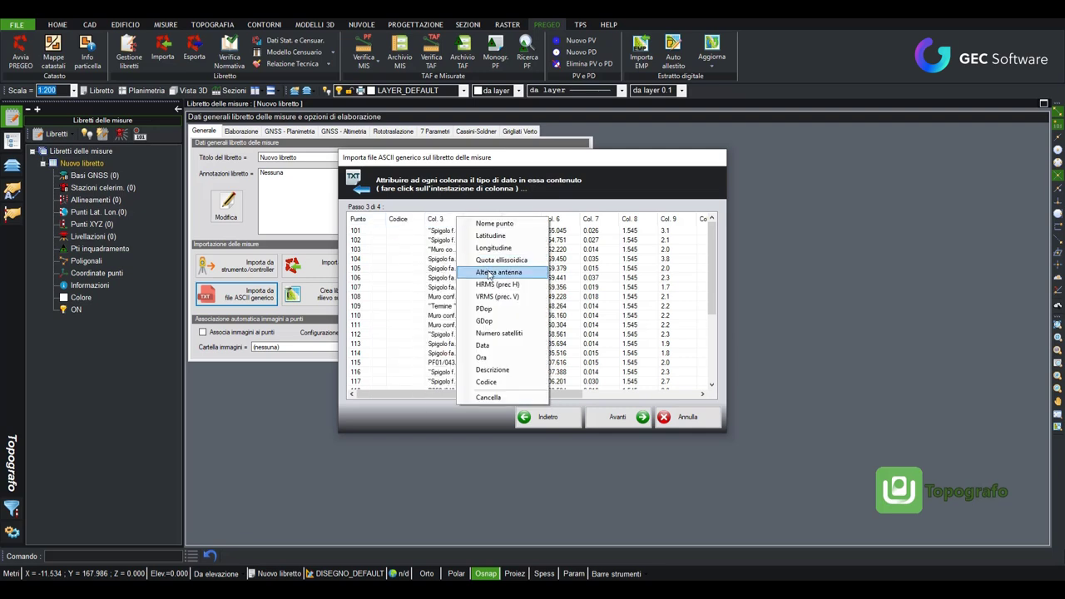
pyautogui.click(500, 370)
pyautogui.click(491, 221)
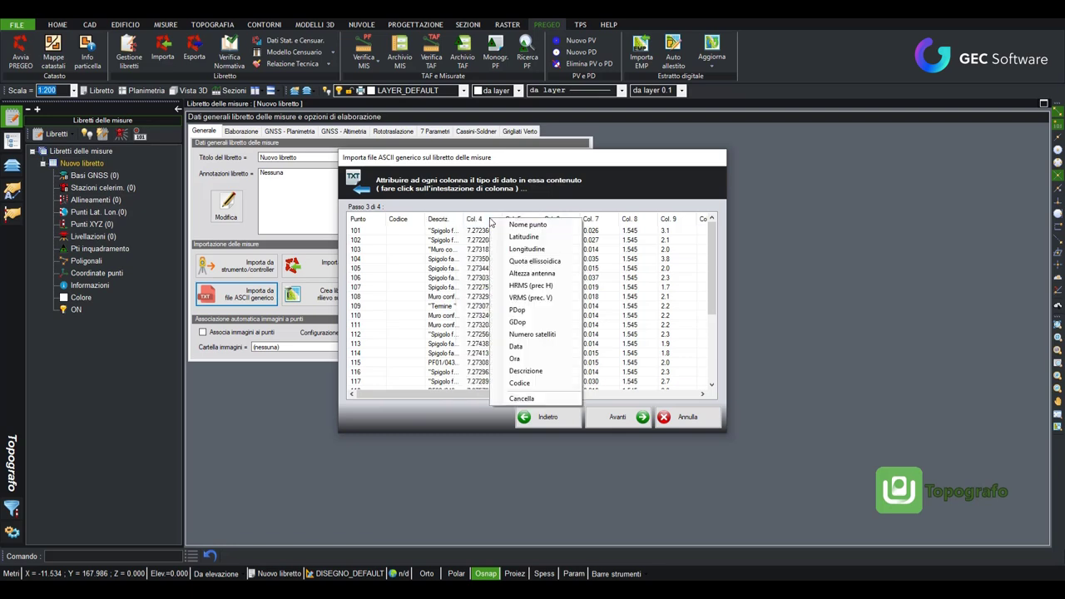
pyautogui.click(516, 247)
pyautogui.click(521, 220)
pyautogui.click(537, 238)
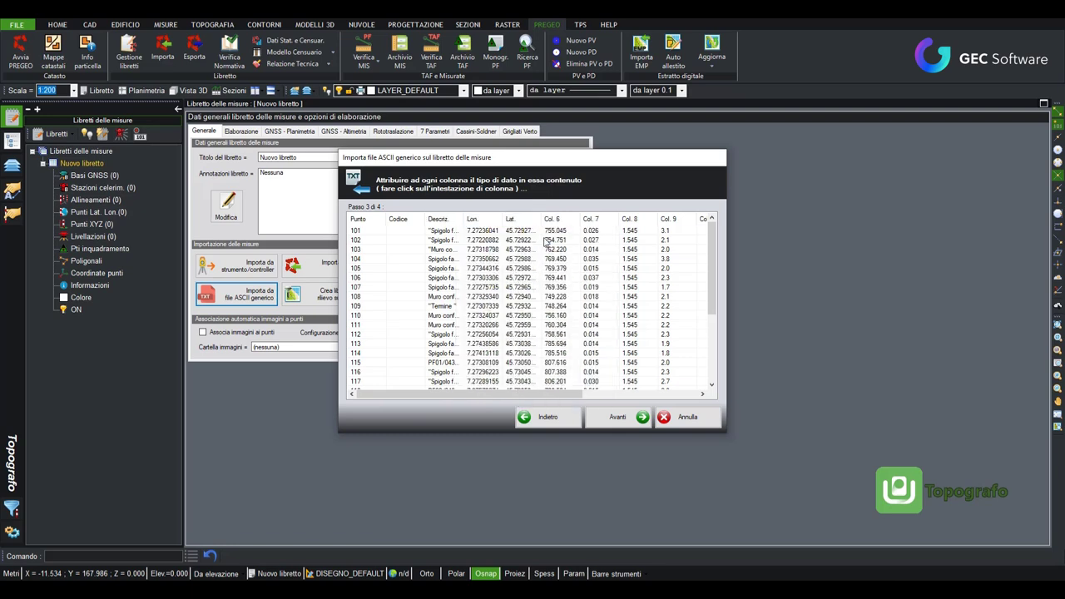
# Step: Assign columns 6–9 as ellipsoidal height, VRMS, antenna height and PDop, then advance to step 4
pyautogui.click(563, 218)
pyautogui.click(592, 263)
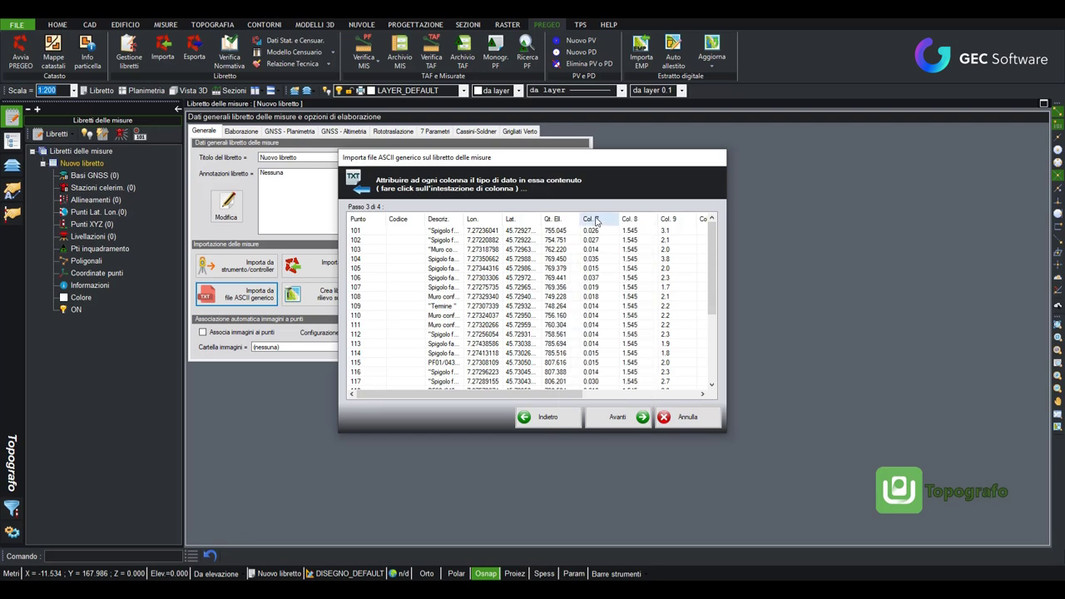
pyautogui.click(604, 224)
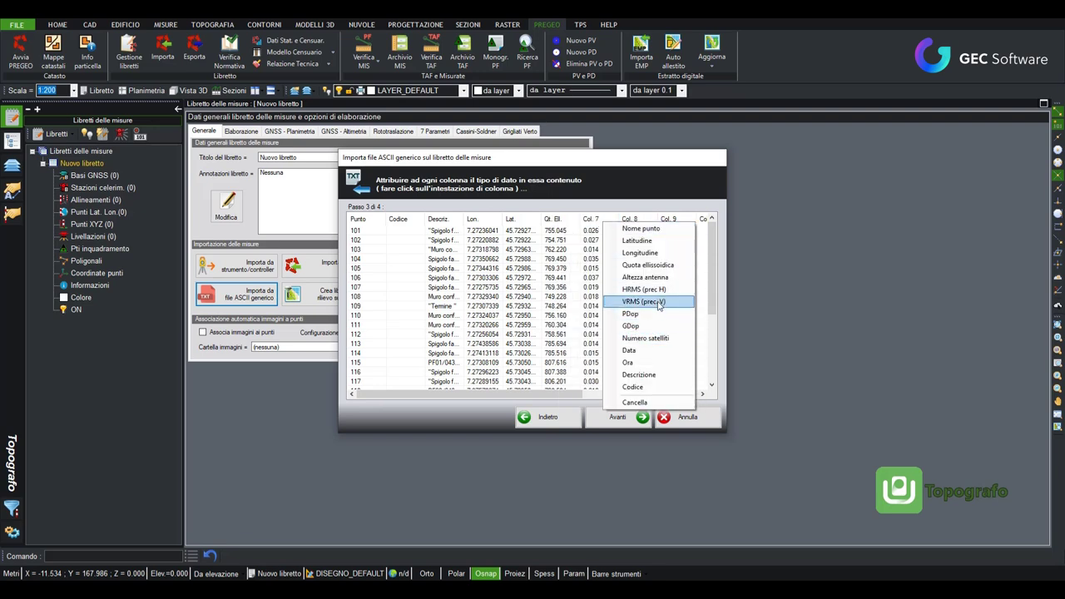
pyautogui.click(659, 304)
pyautogui.click(637, 219)
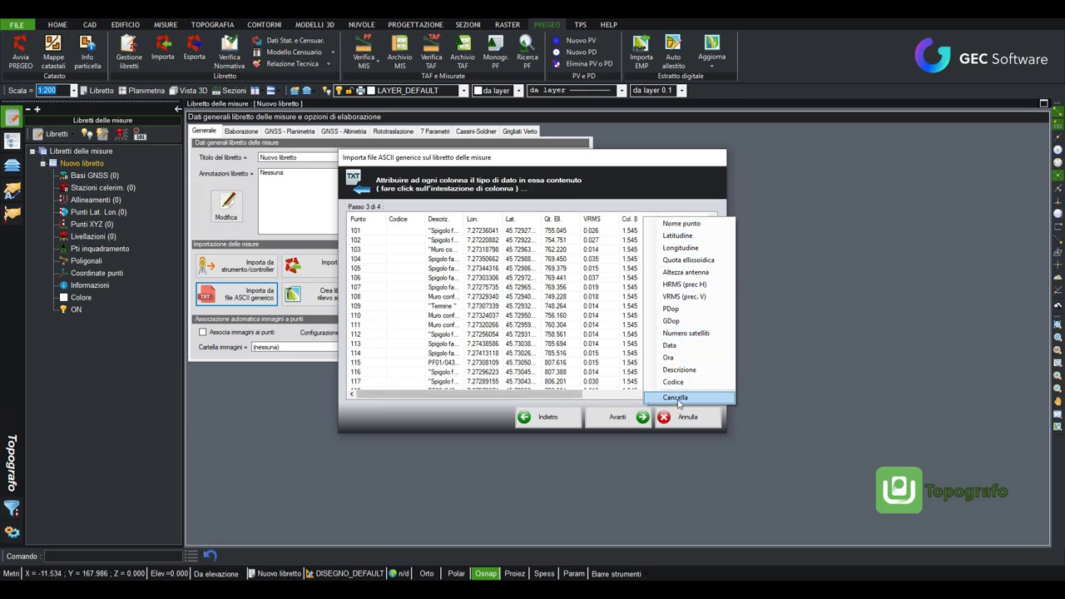
pyautogui.click(694, 273)
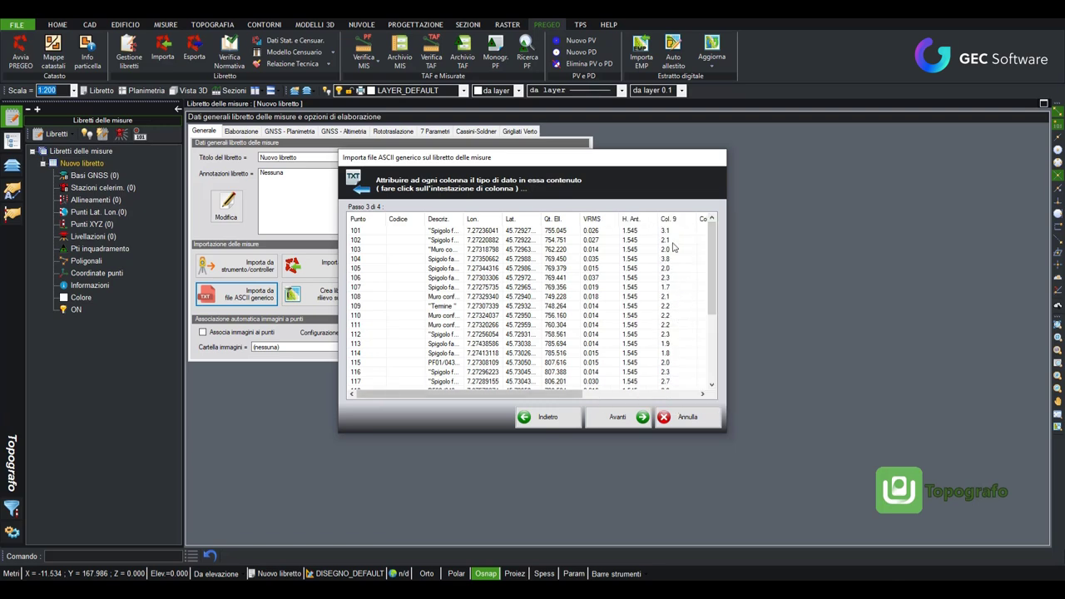
pyautogui.click(676, 219)
pyautogui.click(698, 311)
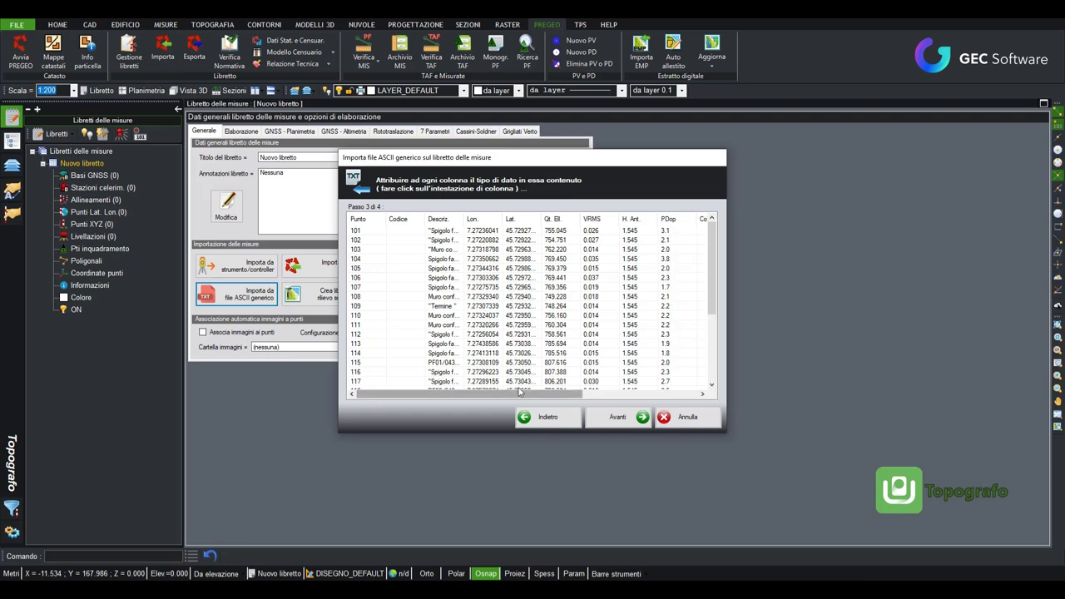
pyautogui.moveTo(522, 394)
pyautogui.mouseDown()
pyautogui.moveTo(618, 402)
pyautogui.moveTo(540, 400)
pyautogui.mouseUp()
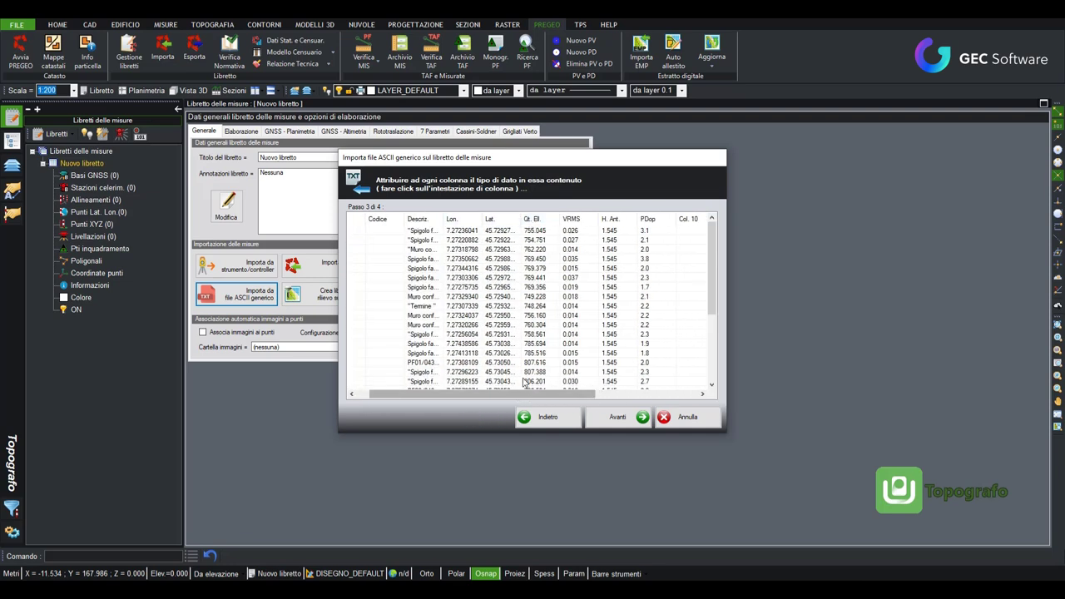
pyautogui.moveTo(499, 394); pyautogui.dragTo(486, 394)
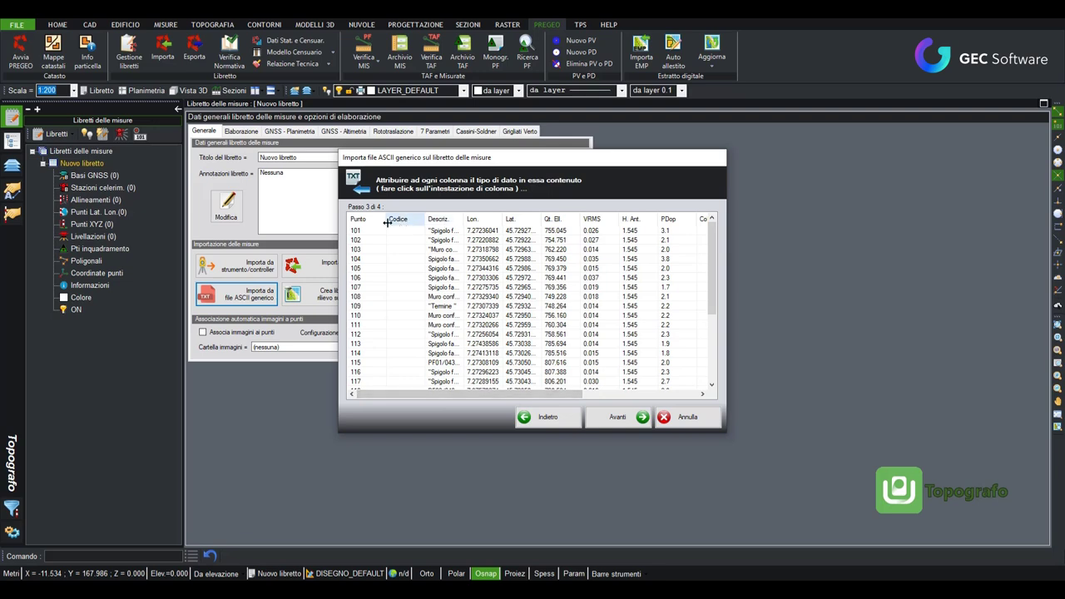
pyautogui.click(613, 420)
pyautogui.click(429, 421)
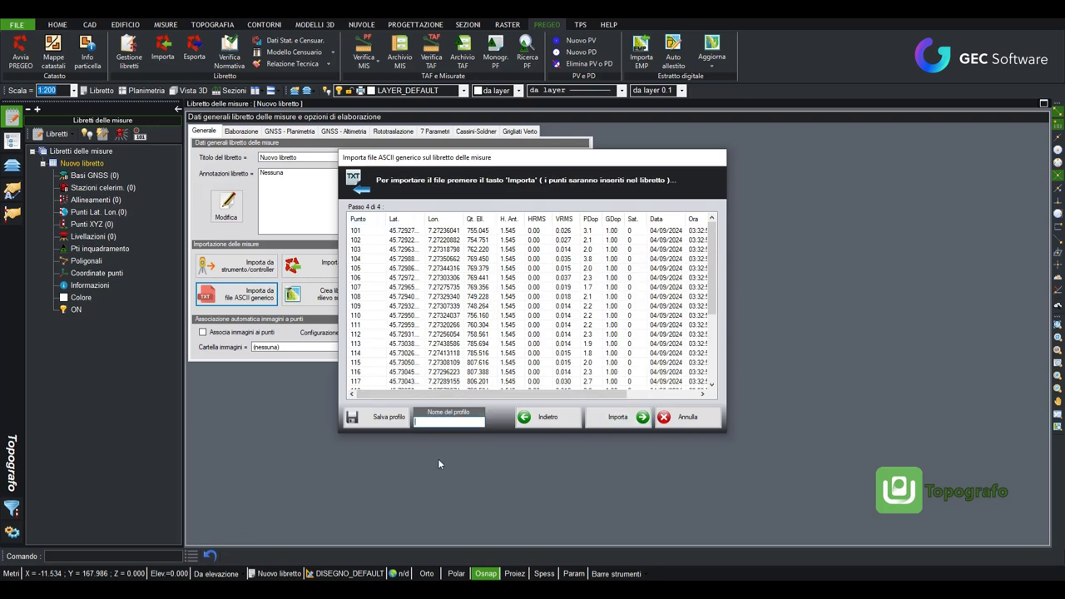
# Step: Enter 'Emlid RS3' as the import profile name
pyautogui.write('Emlid')
pyautogui.write(' Rs3')
pyautogui.press('BackSpace')
pyautogui.press('BackSpace')
pyautogui.write('S3')
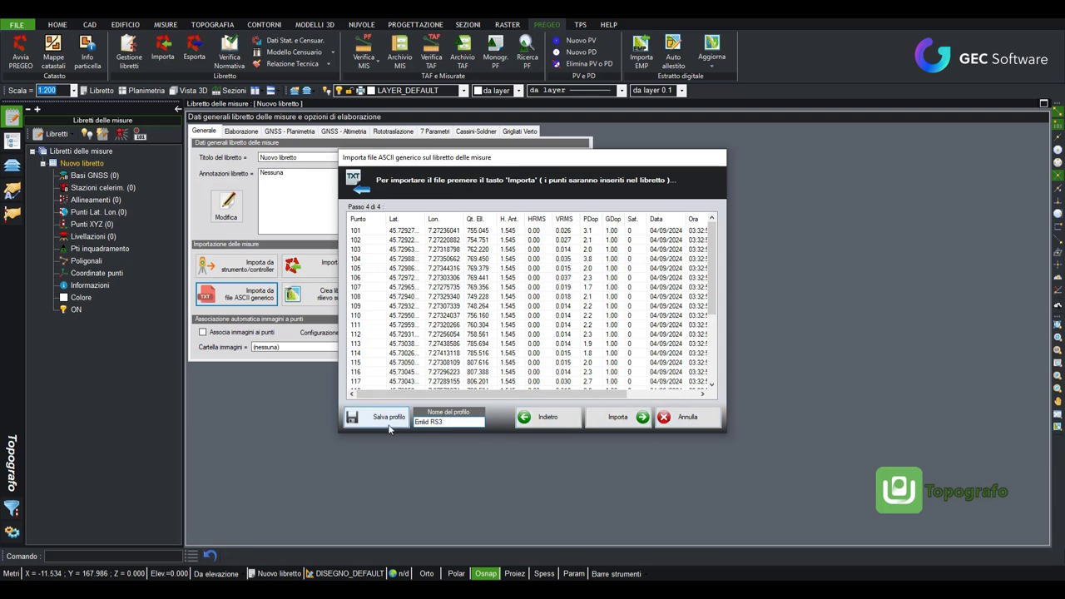
# Step: Save the Emlid RS3 profile, step back to the first import step, and close the import window
pyautogui.click(564, 428)
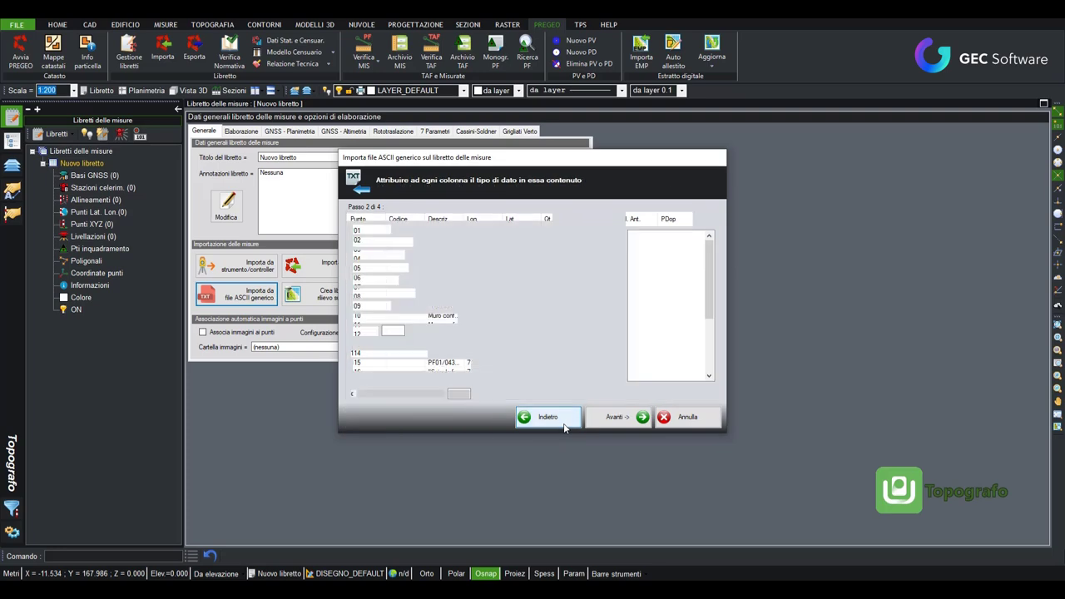
pyautogui.click(564, 428)
pyautogui.click(564, 428)
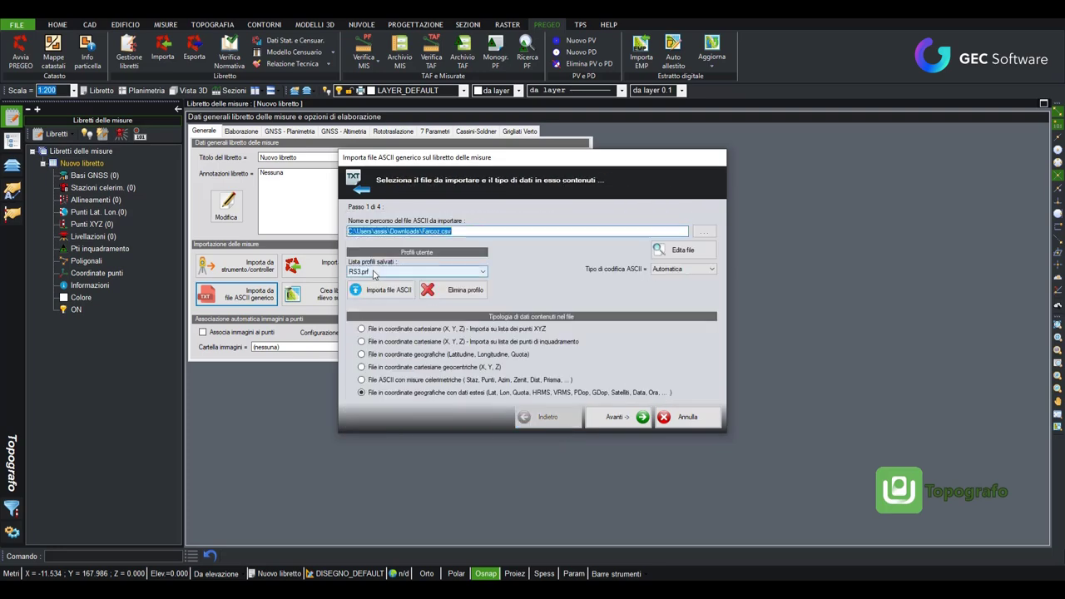
pyautogui.press('Escape')
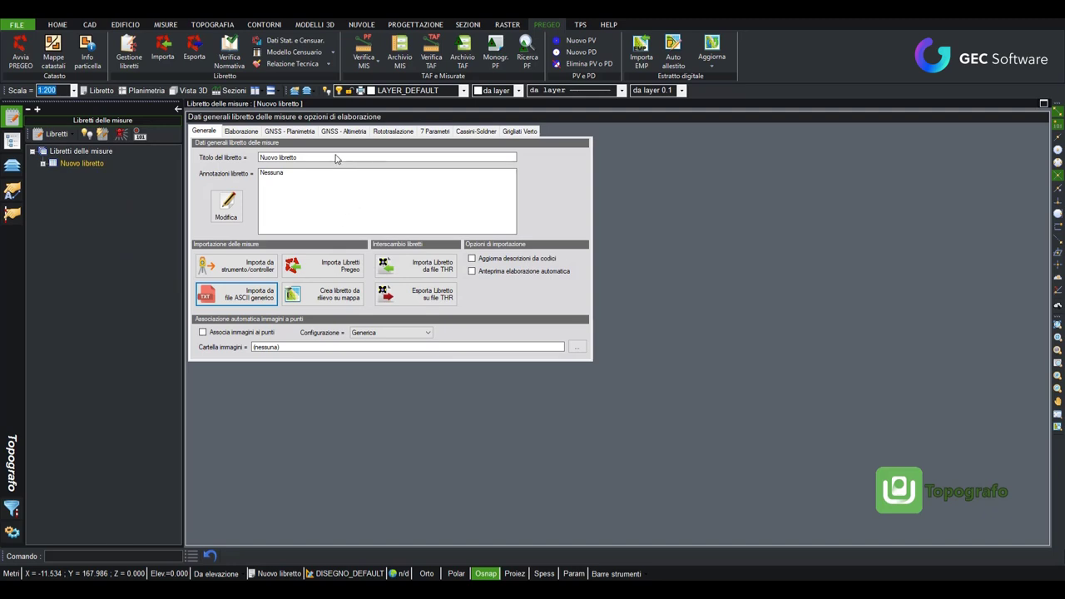
# Step: Show the 29 imported points in Punti Lat. Lon, then open the booklet's Elaborazione settings
pyautogui.click(42, 165)
pyautogui.click(87, 213)
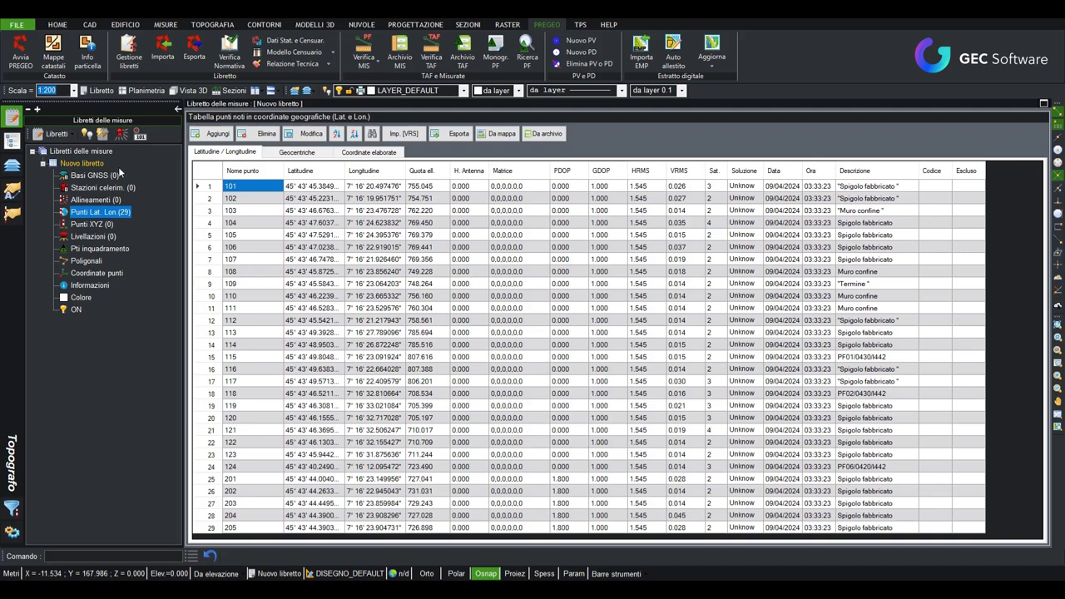
pyautogui.doubleClick(92, 164)
pyautogui.click(241, 130)
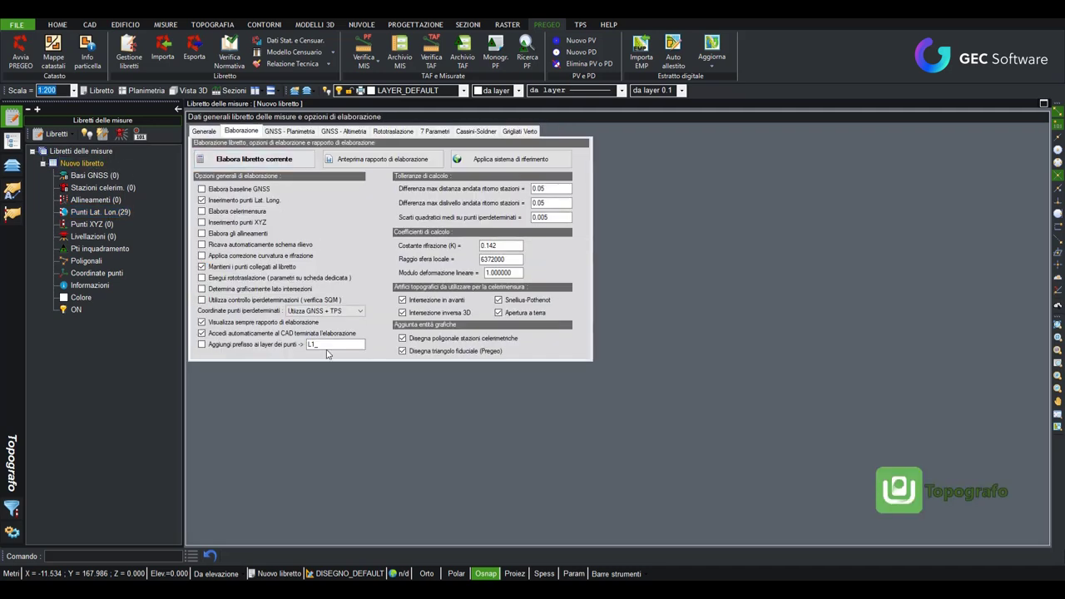